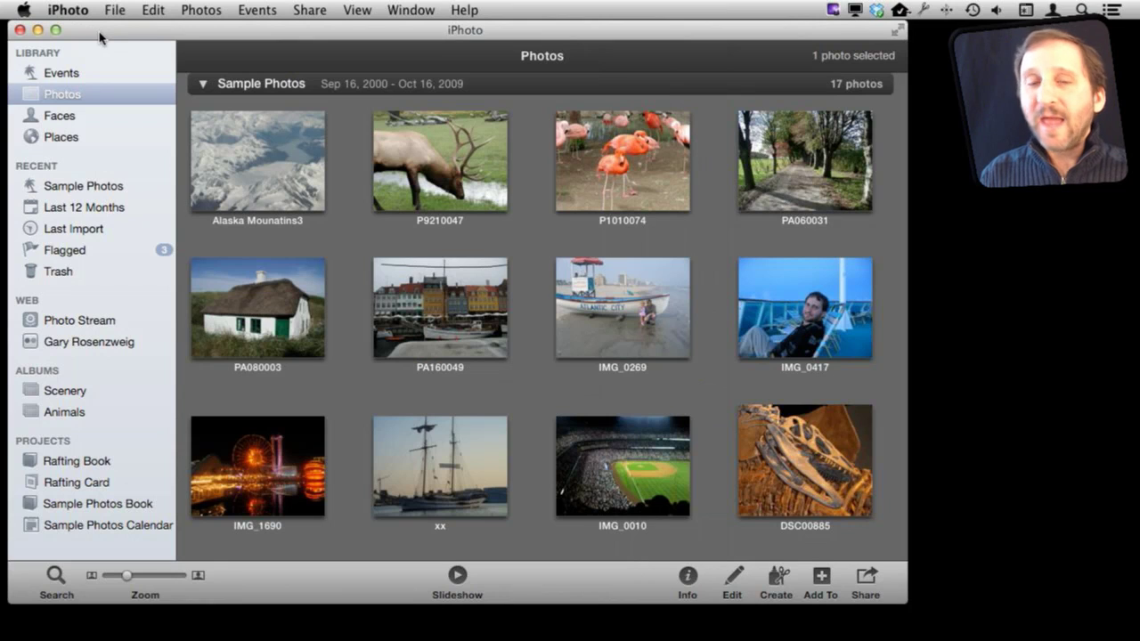
- Show the empty My Photo Stream page from the WEB section of the sidebar
left_click(50, 323)
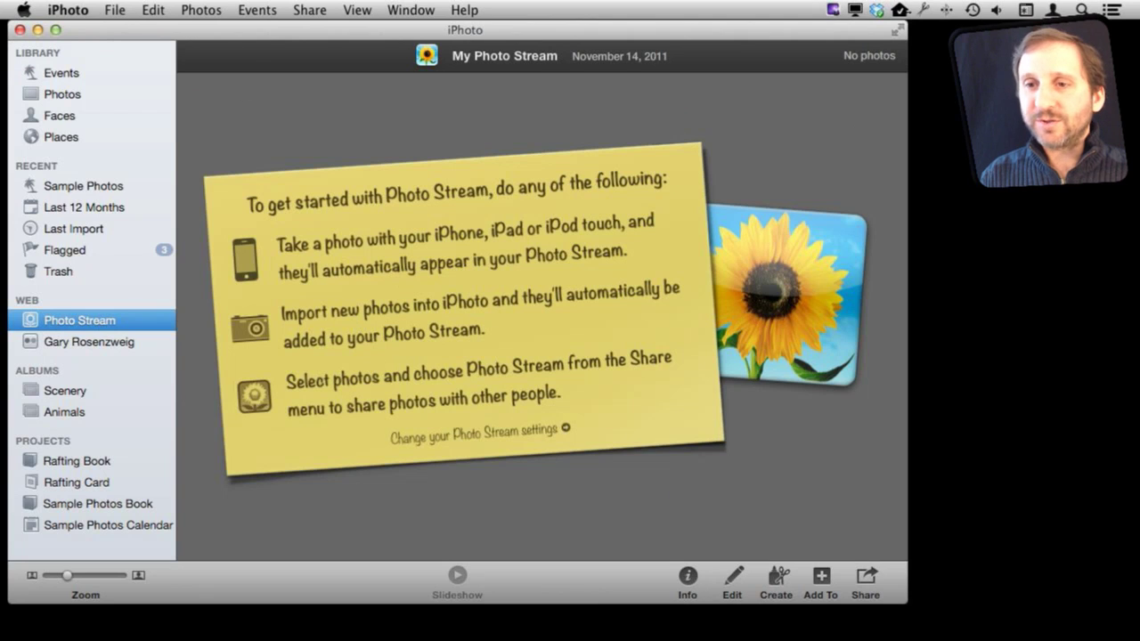
- Enable Shared Photo Streams in iPhoto's Photo Stream preferences, then close the preferences
left_click(68, 10)
left_click(84, 56)
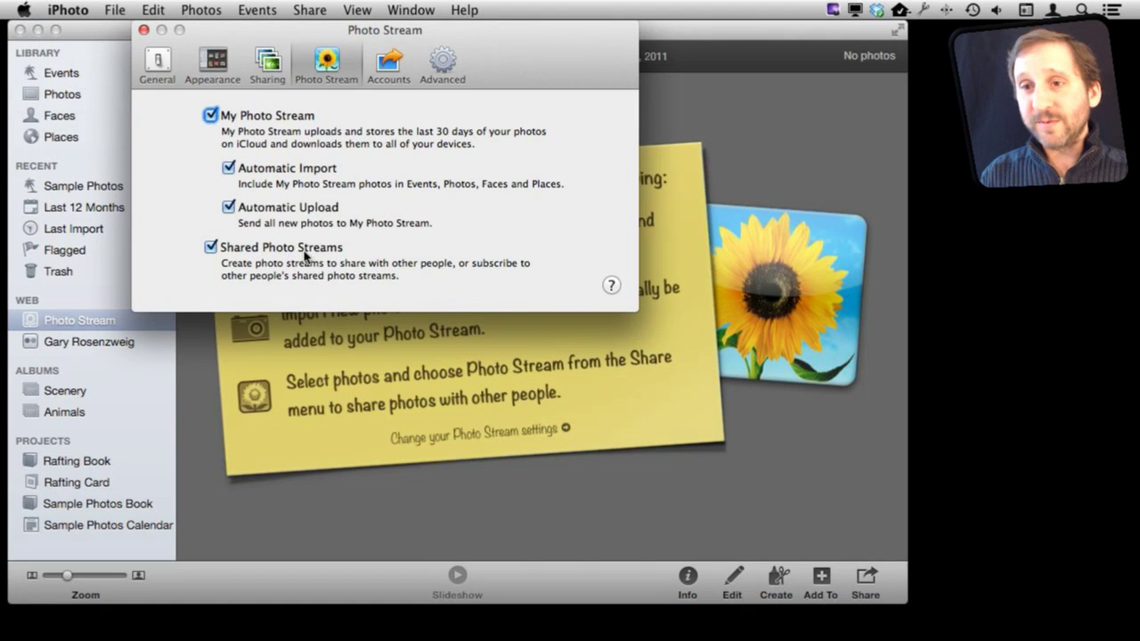
left_click(144, 30)
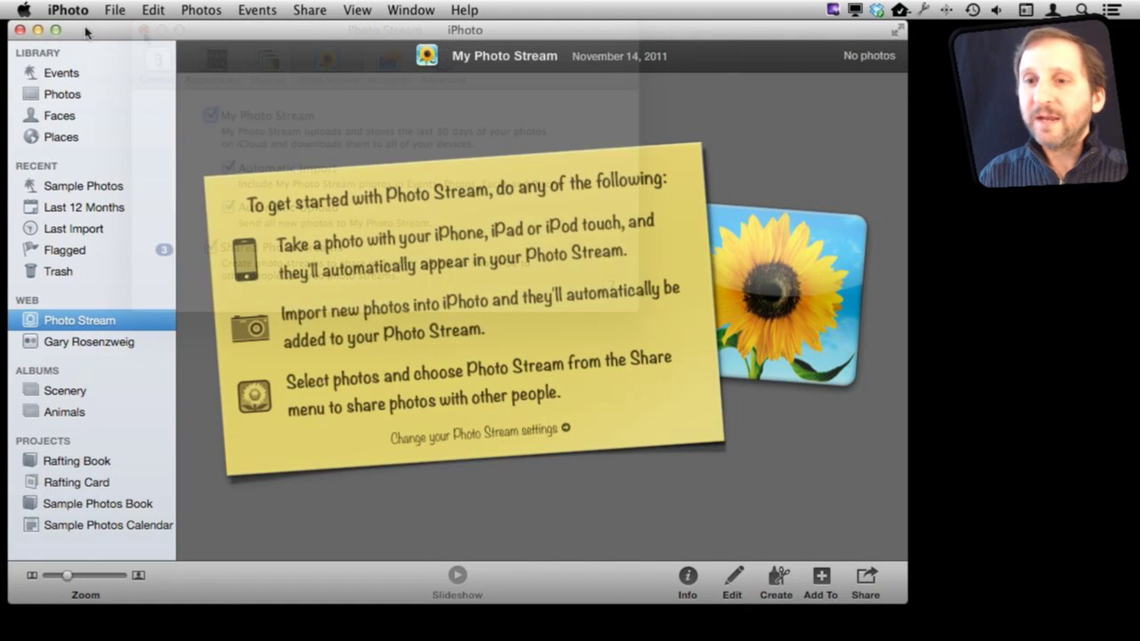
- In the Photos library, select the Alaska Mountains3, P9210047 and P1010074 photos
left_click(71, 100)
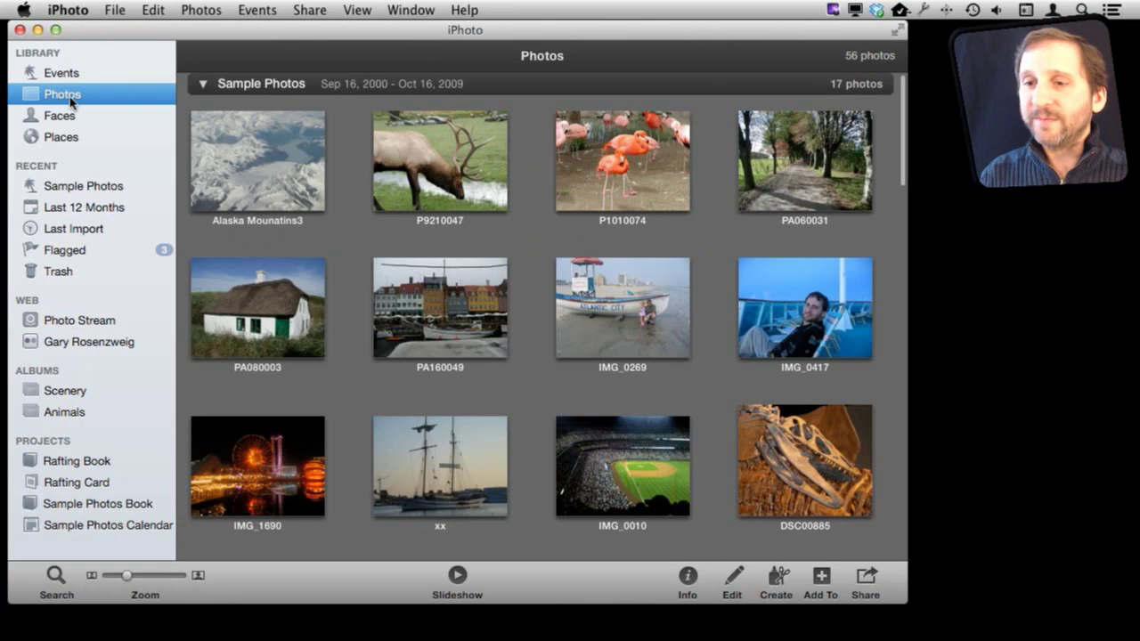
left_click(254, 168)
left_click(429, 166, "super")
left_click(592, 171, "super")
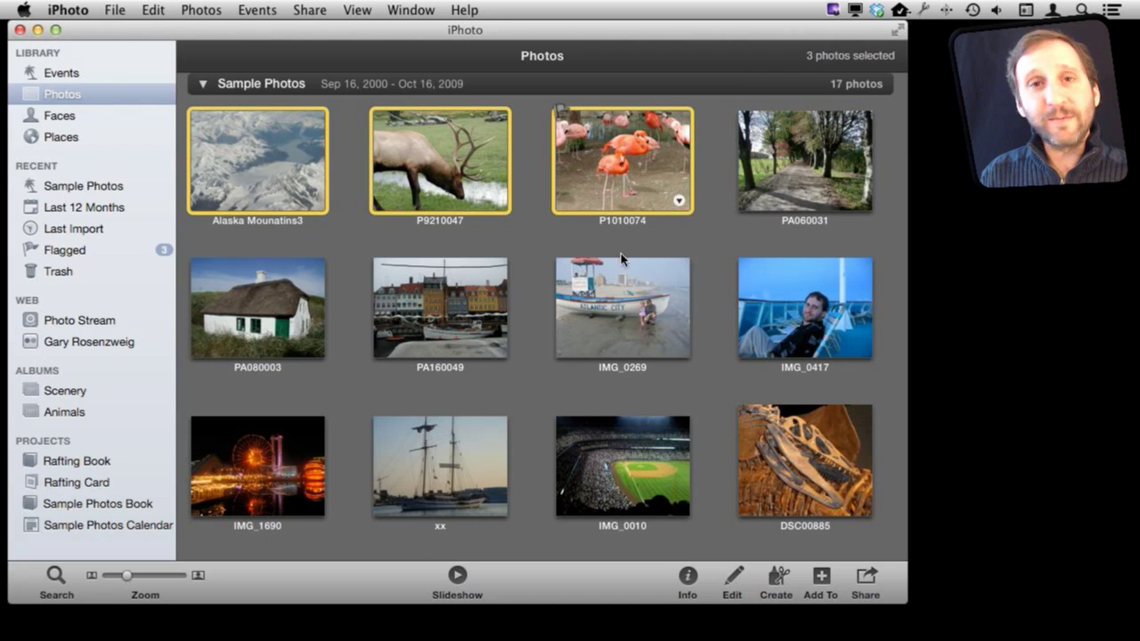
- Share the three selected photos to a new Photo Stream
left_click(864, 581)
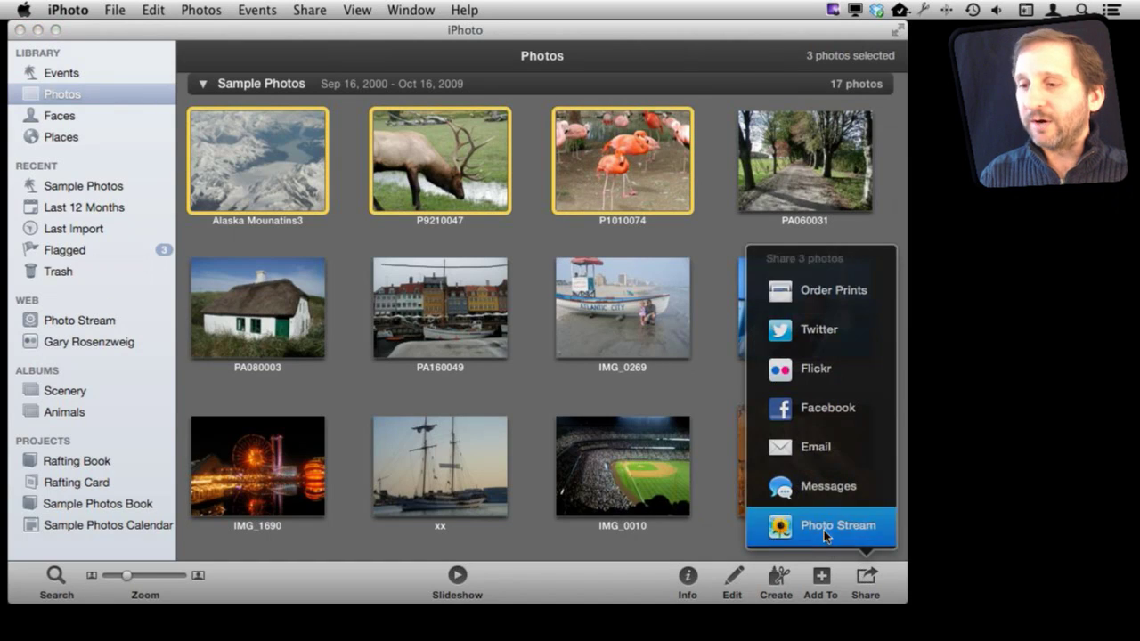
left_click(824, 532)
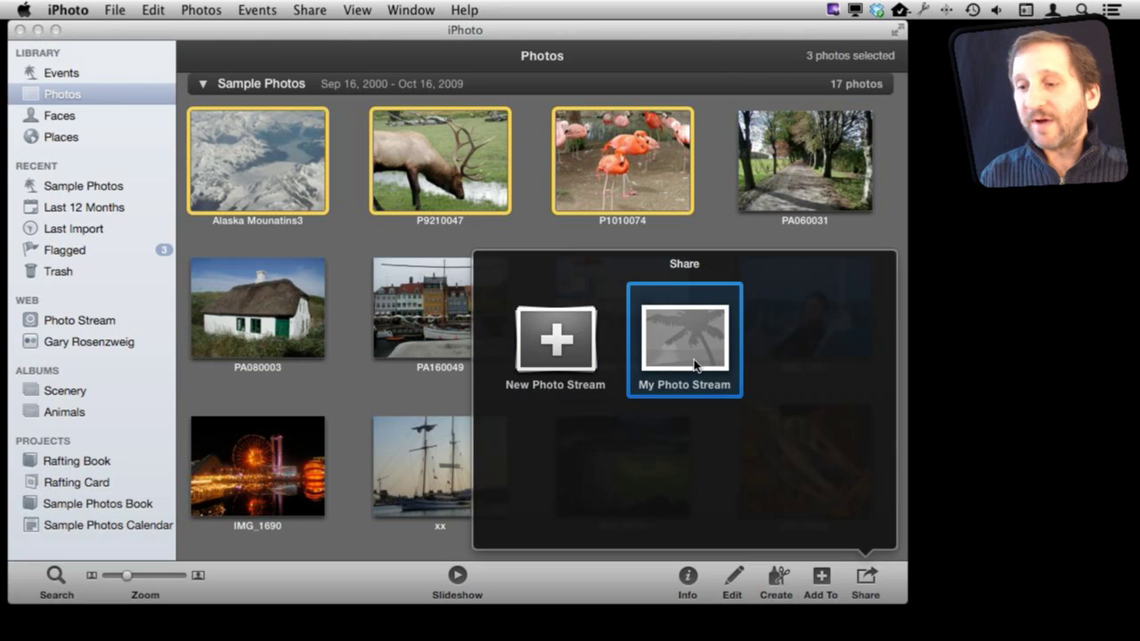
left_click(534, 340)
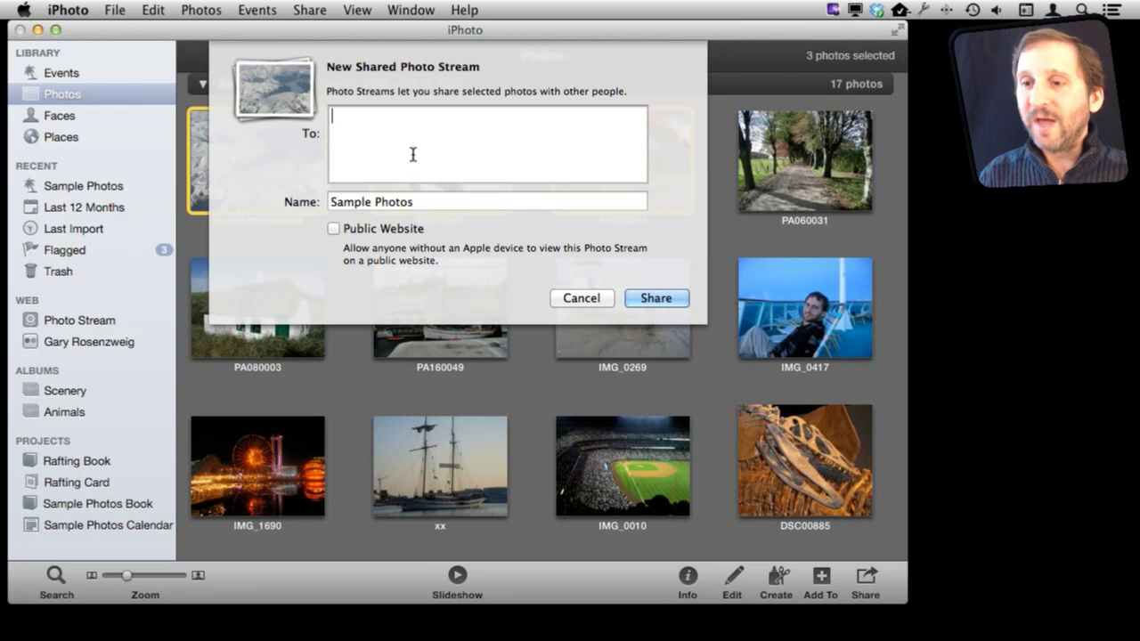
- Share the 'Sample Photos' stream with Public Website enabled
left_click(374, 234)
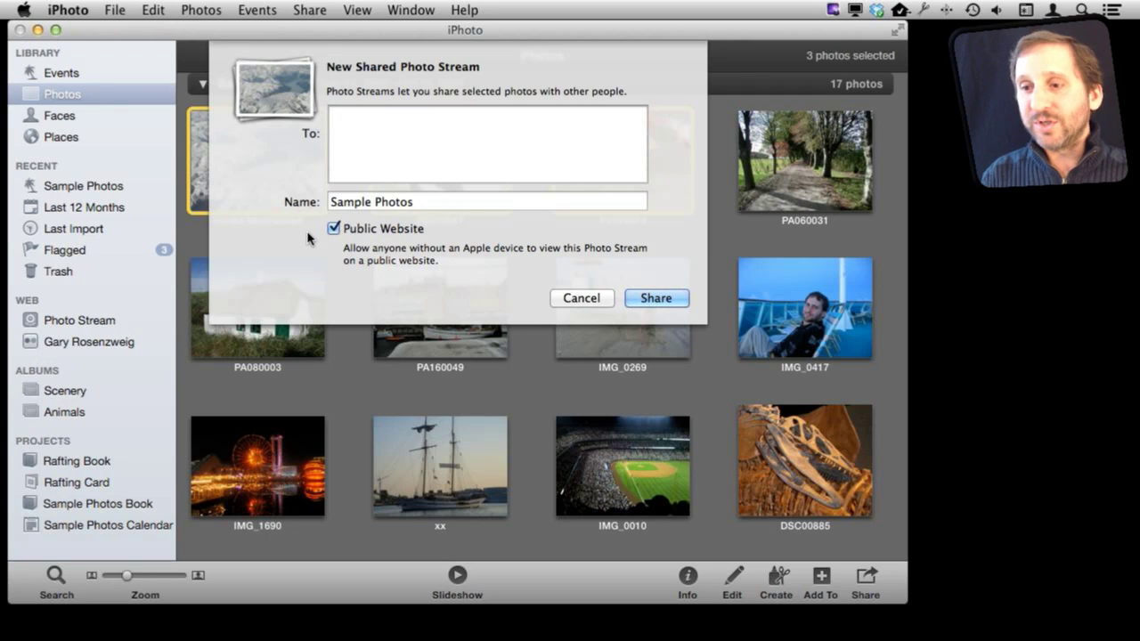
left_click(643, 301)
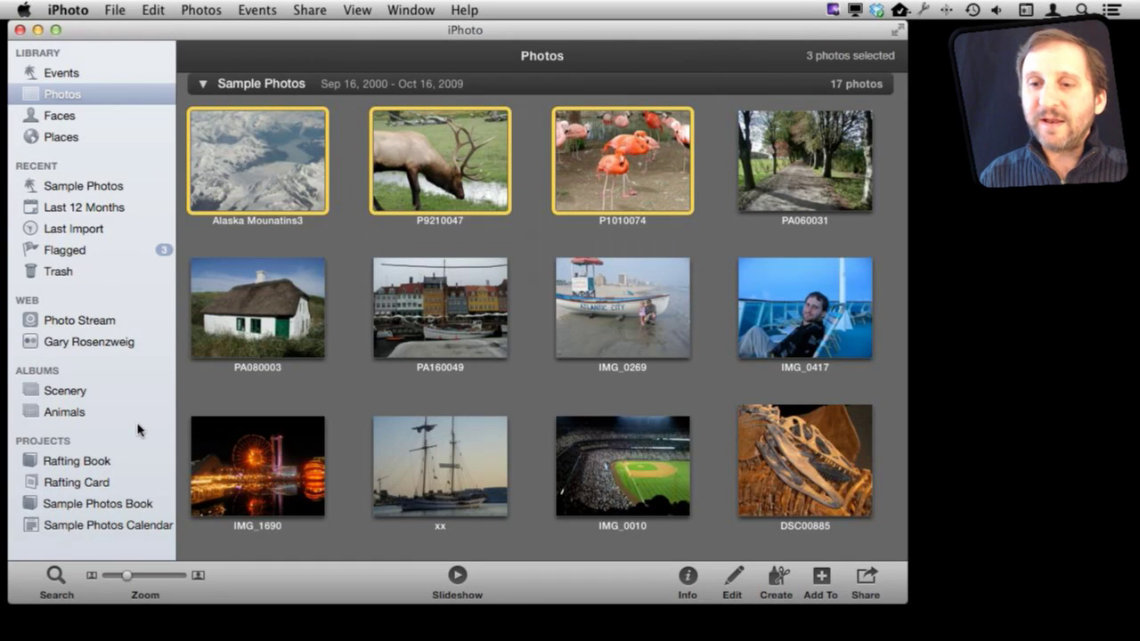
- Open the Sample Photos stream and view the Alaska and elk photos' comments, then return to all streams
left_click(74, 326)
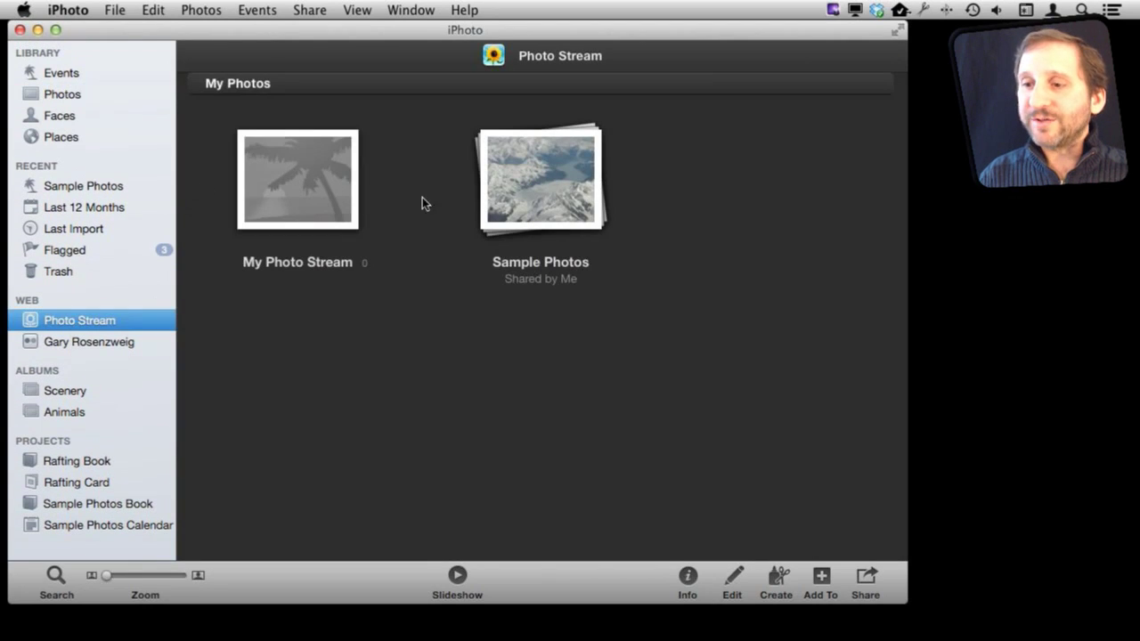
double_click(568, 179)
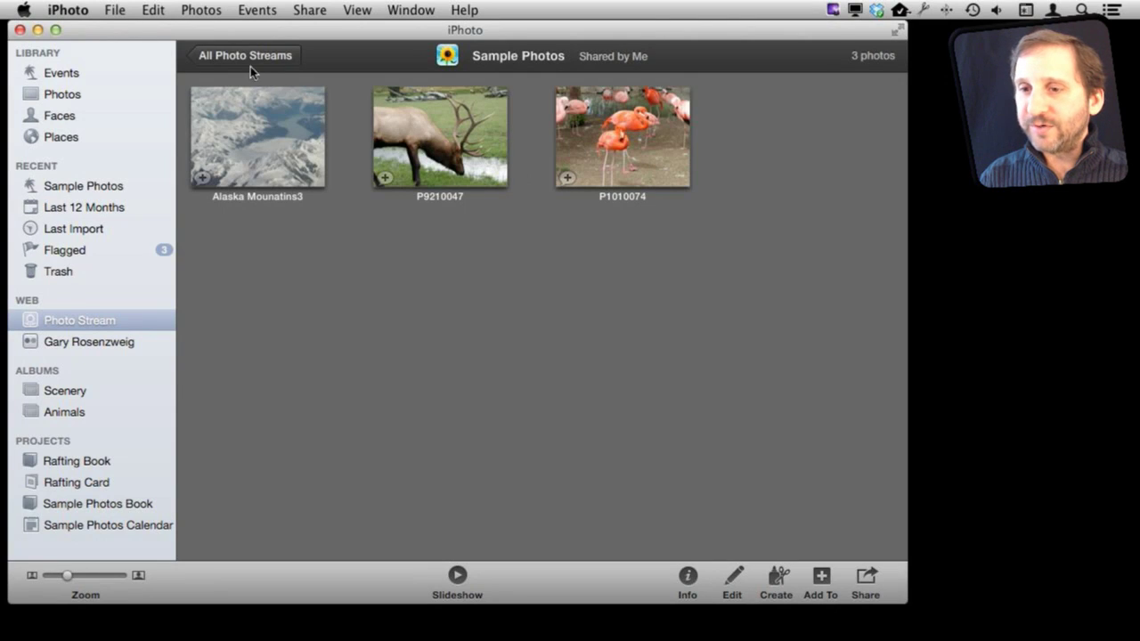
left_click(200, 179)
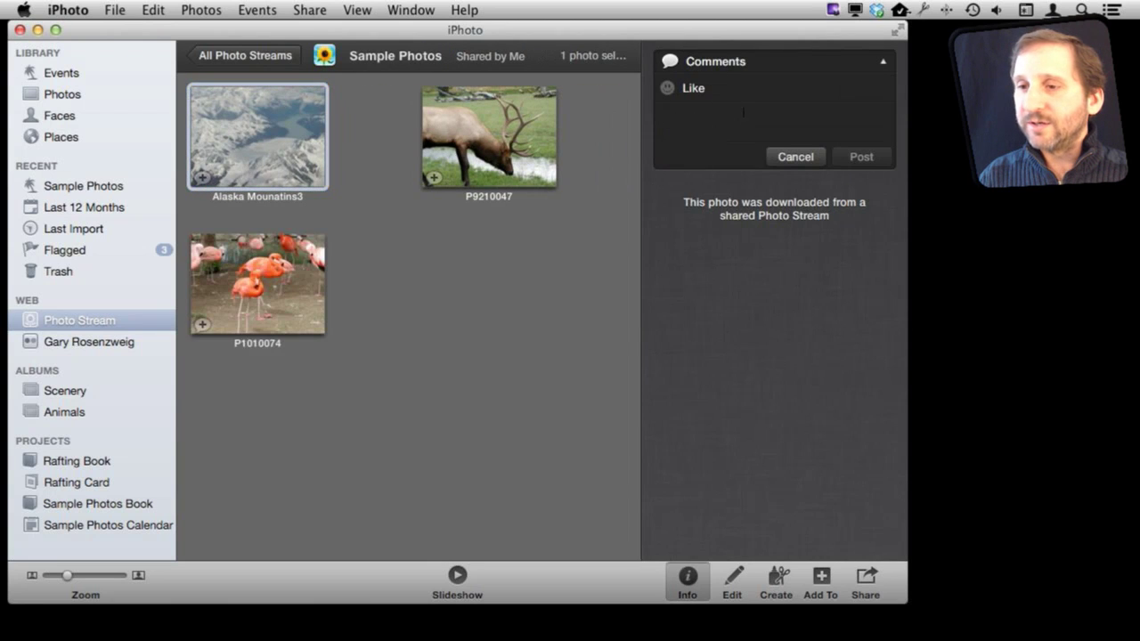
left_click(439, 178)
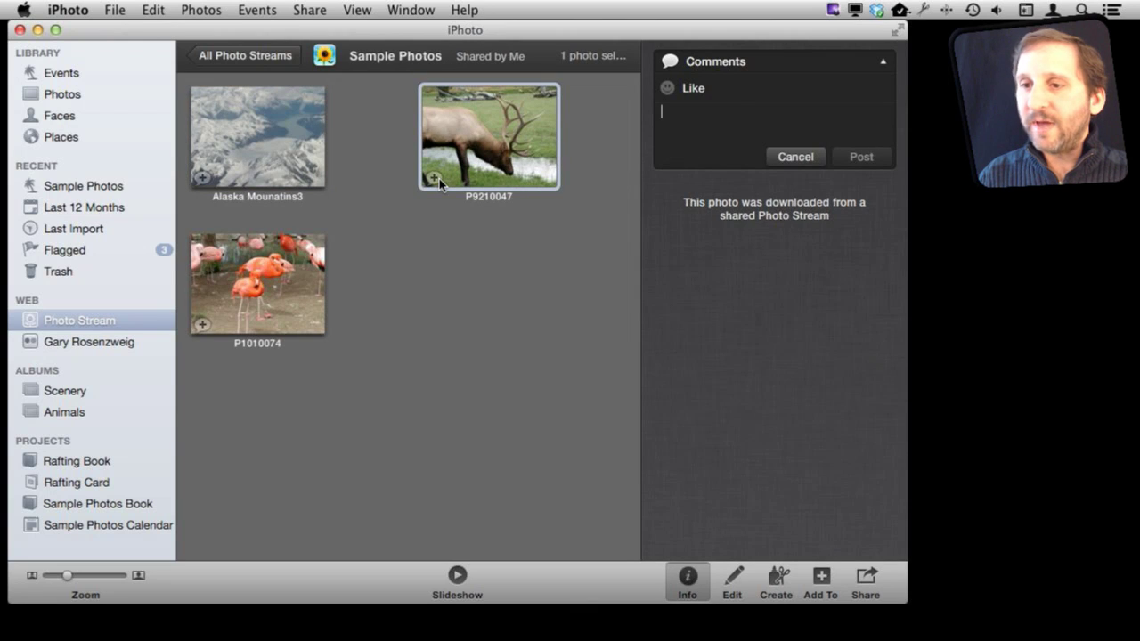
left_click(244, 55)
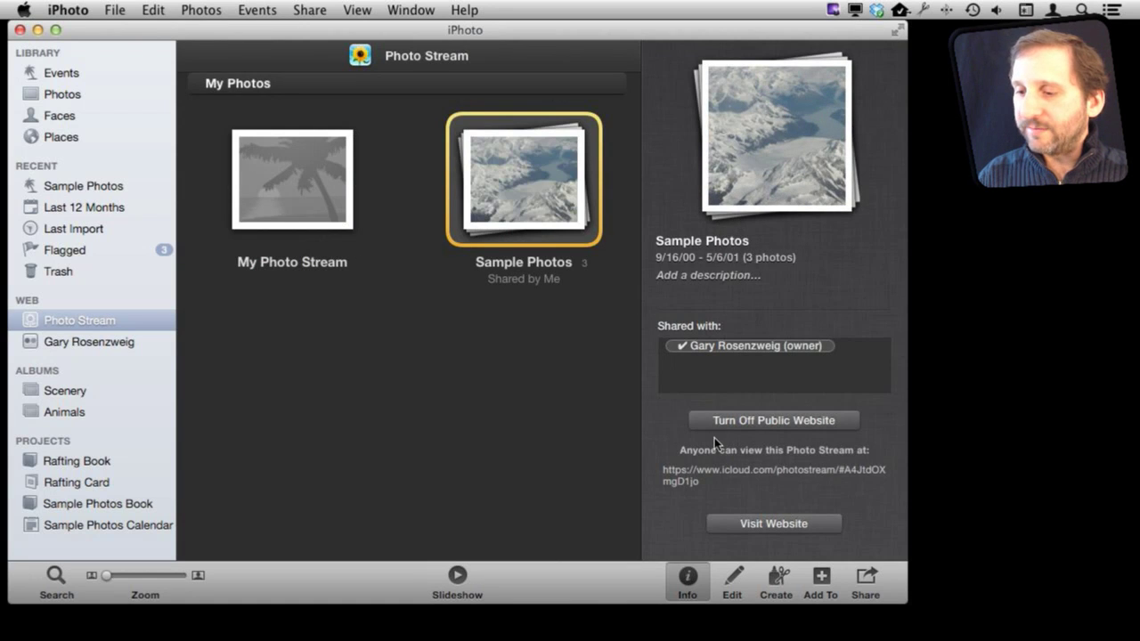
- Open the Sample Photos stream's icloud.com public link in Safari
left_click(691, 583)
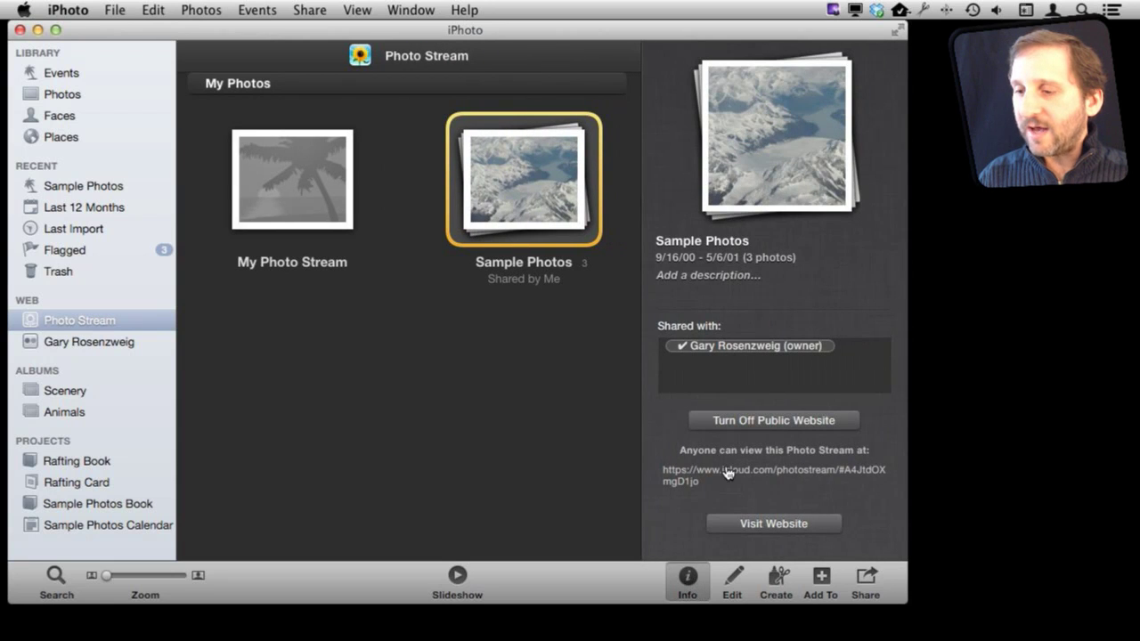
left_click(795, 475)
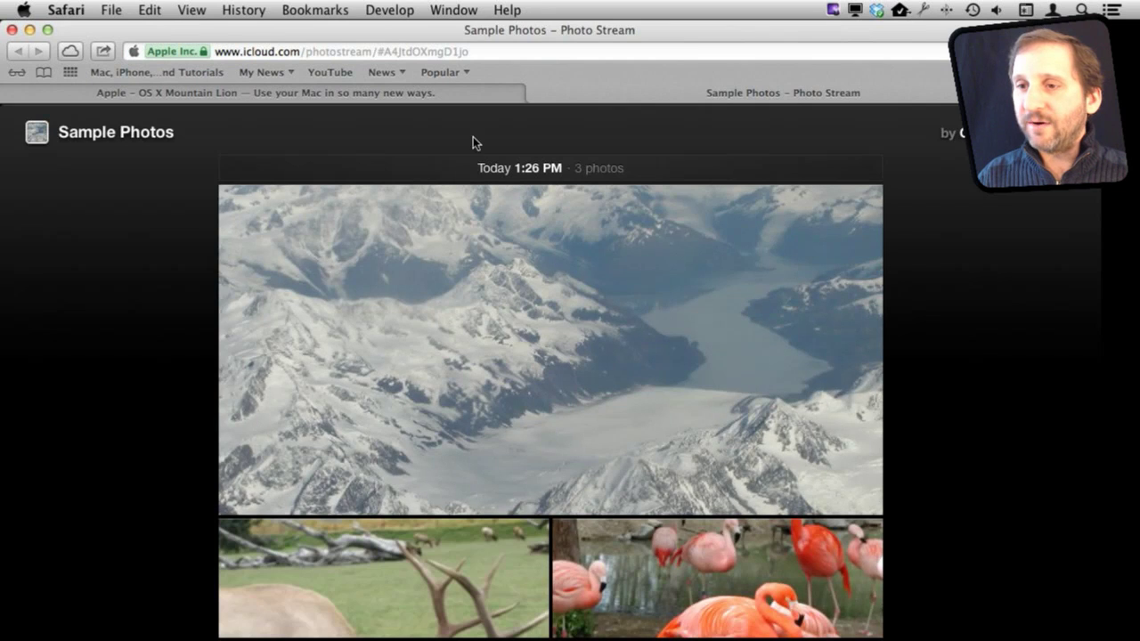
- Select the public page's full URL in Safari's address bar
left_click(385, 53)
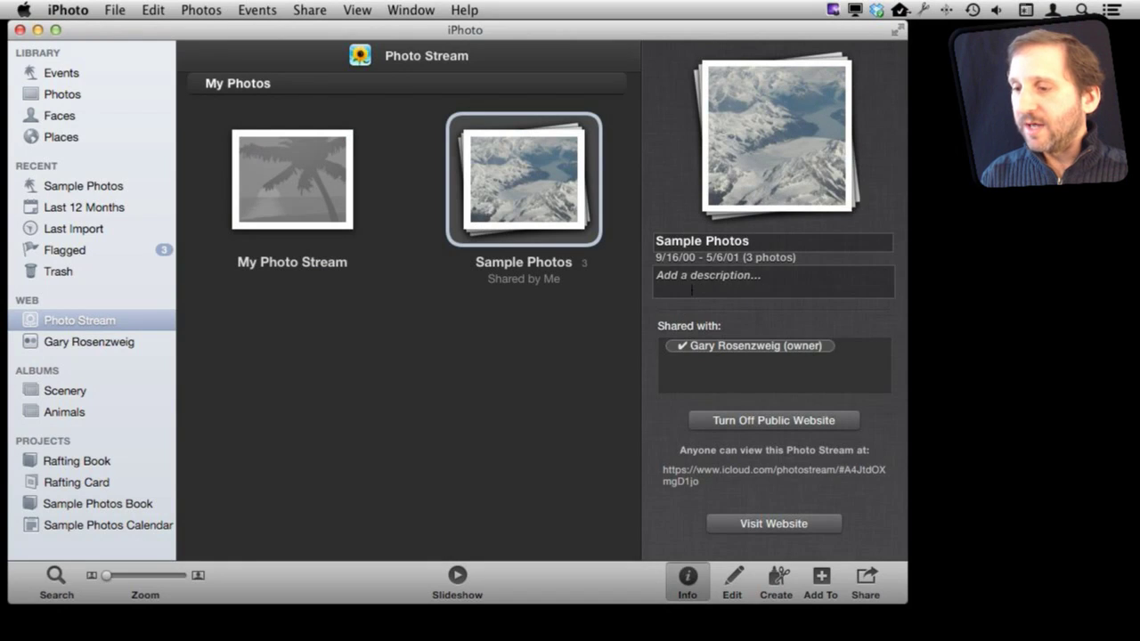
- Click into the stream's Shared with field
left_click(701, 374)
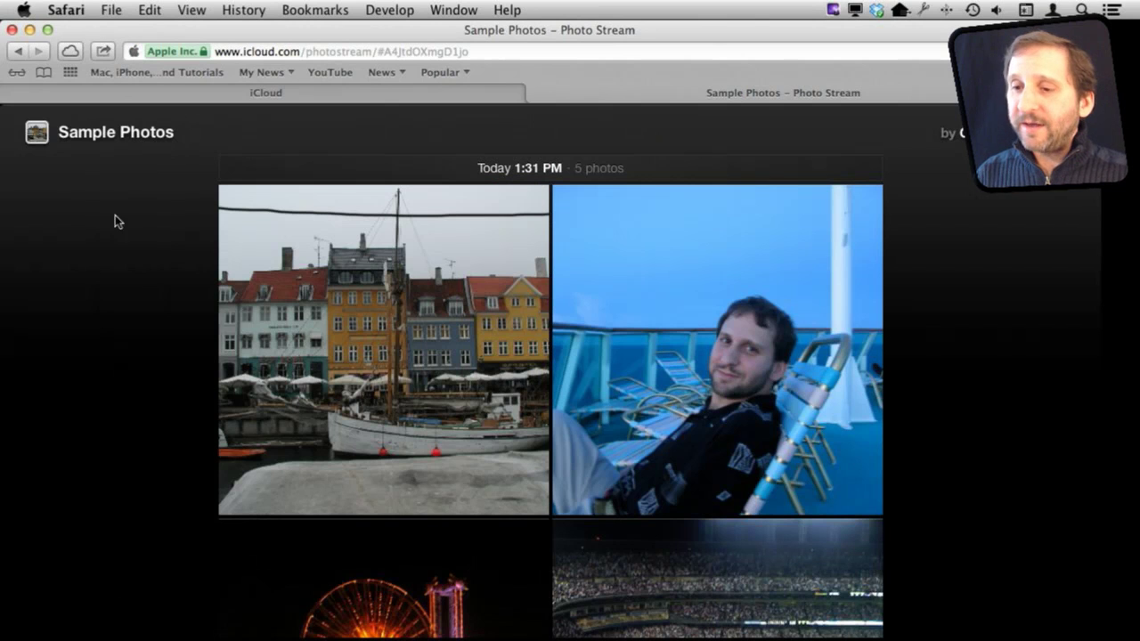
- View the harbour photo full size, advance to the Ferris-wheel photo, download it and go full screen
scroll(433, 379, "down", 5)
scroll(433, 380, "up", 4)
left_click(366, 299)
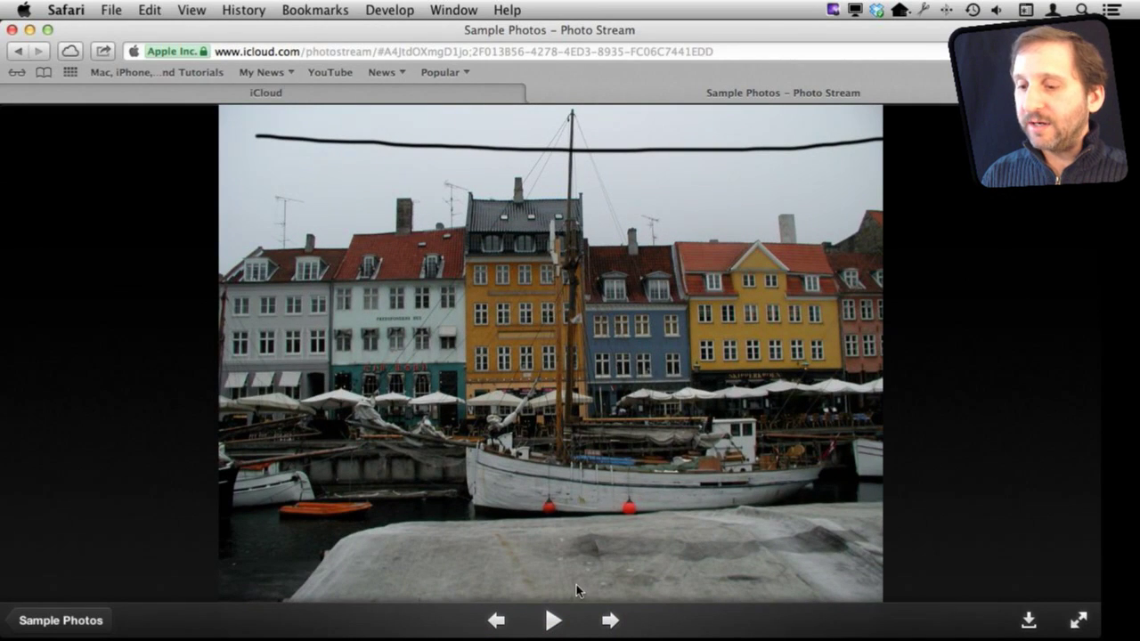
left_click(610, 620)
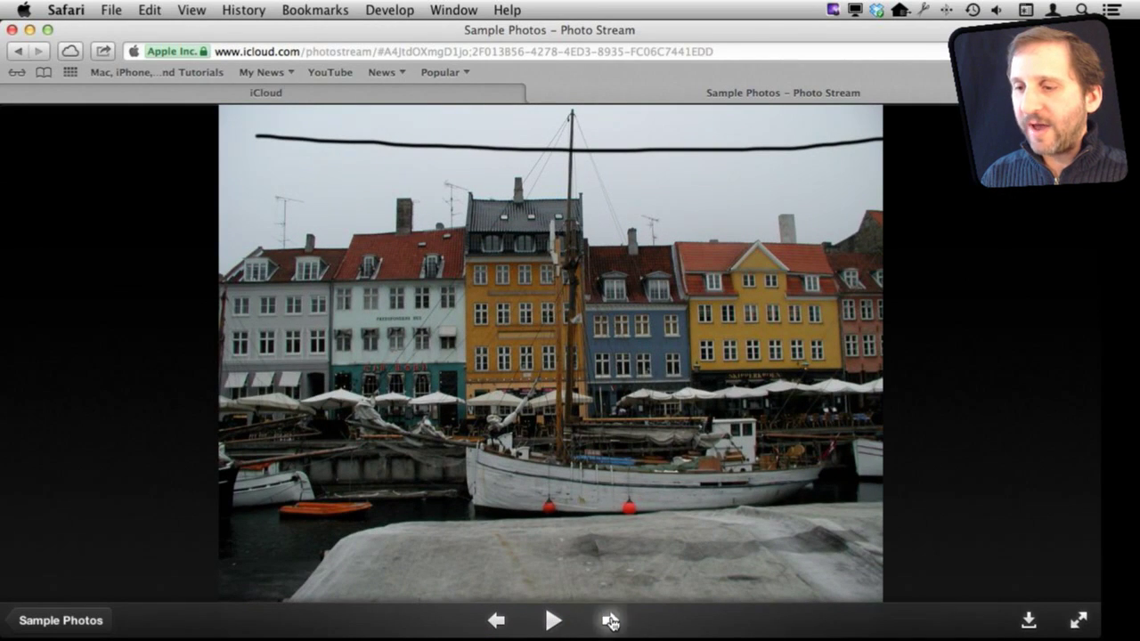
left_click(610, 620)
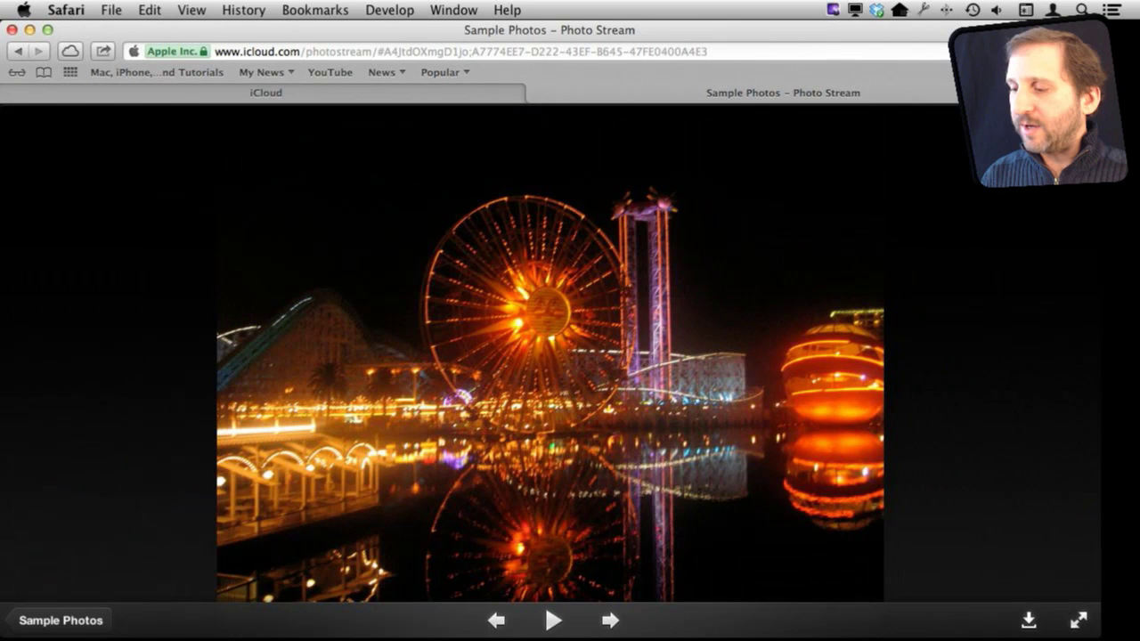
left_click(1029, 620)
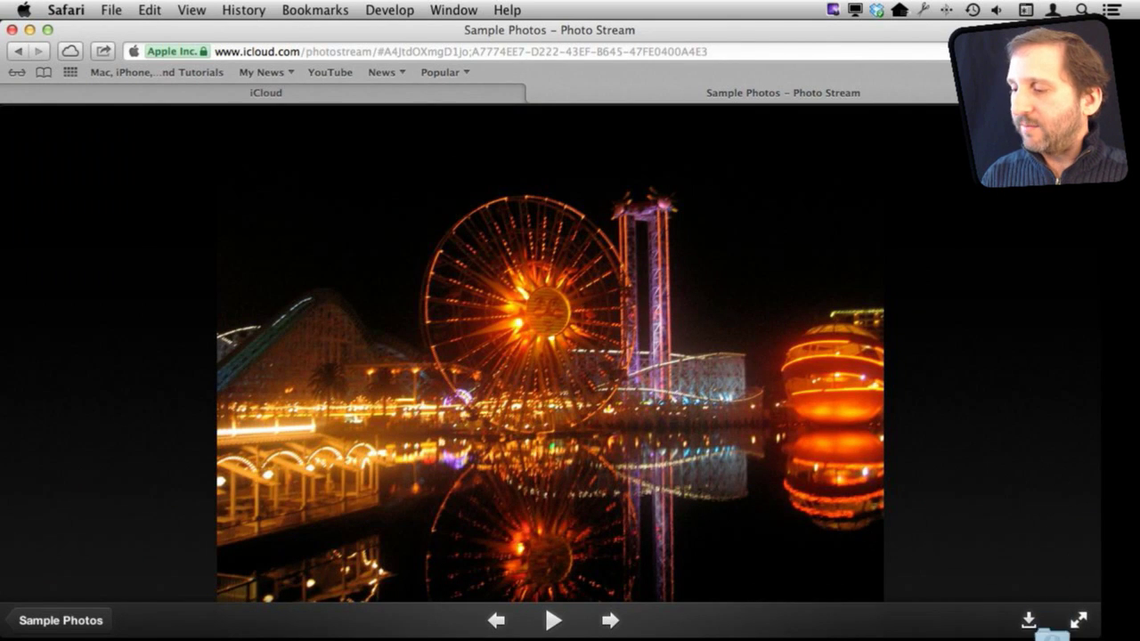
left_click(1078, 620)
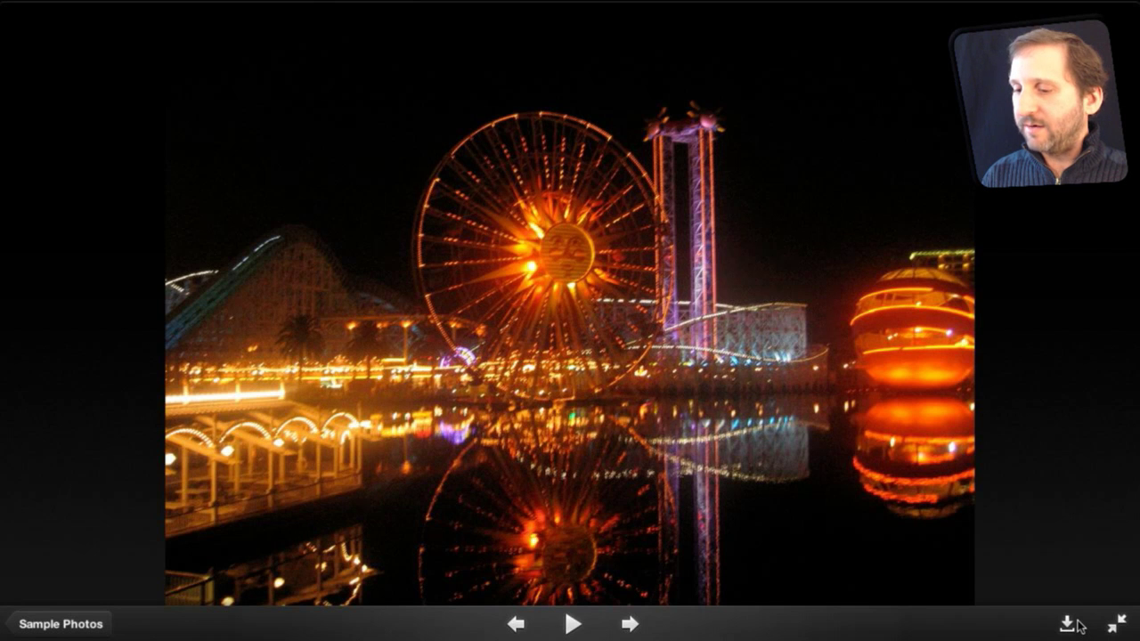
- Return to the Sample Photos grid and open the hummingbird photo full size
left_click(61, 623)
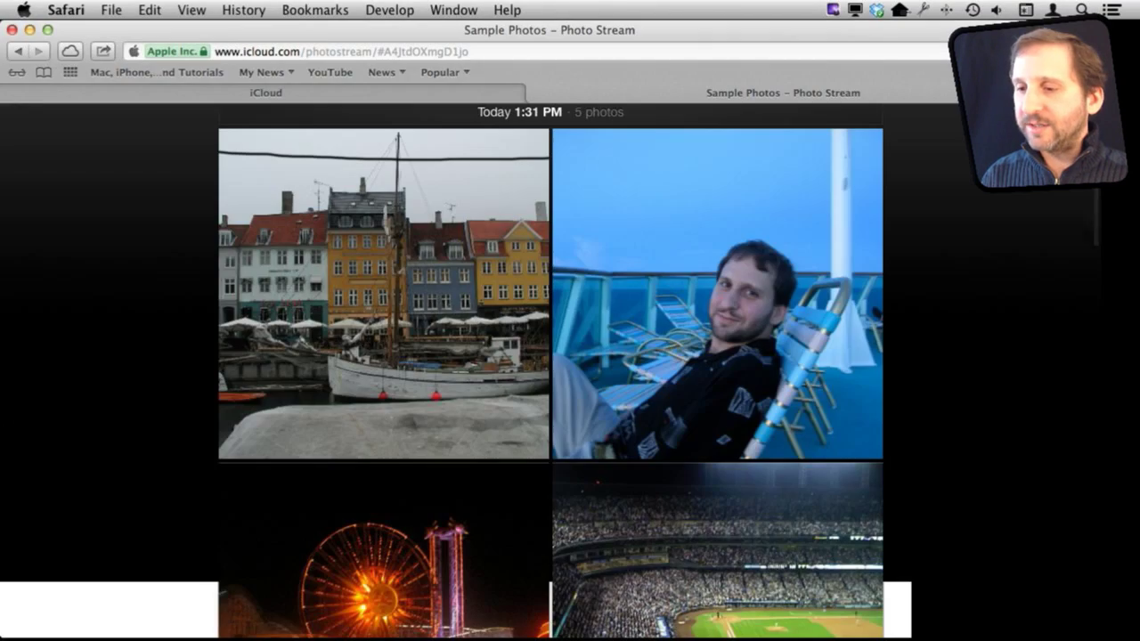
scroll(385, 436, "down", 20)
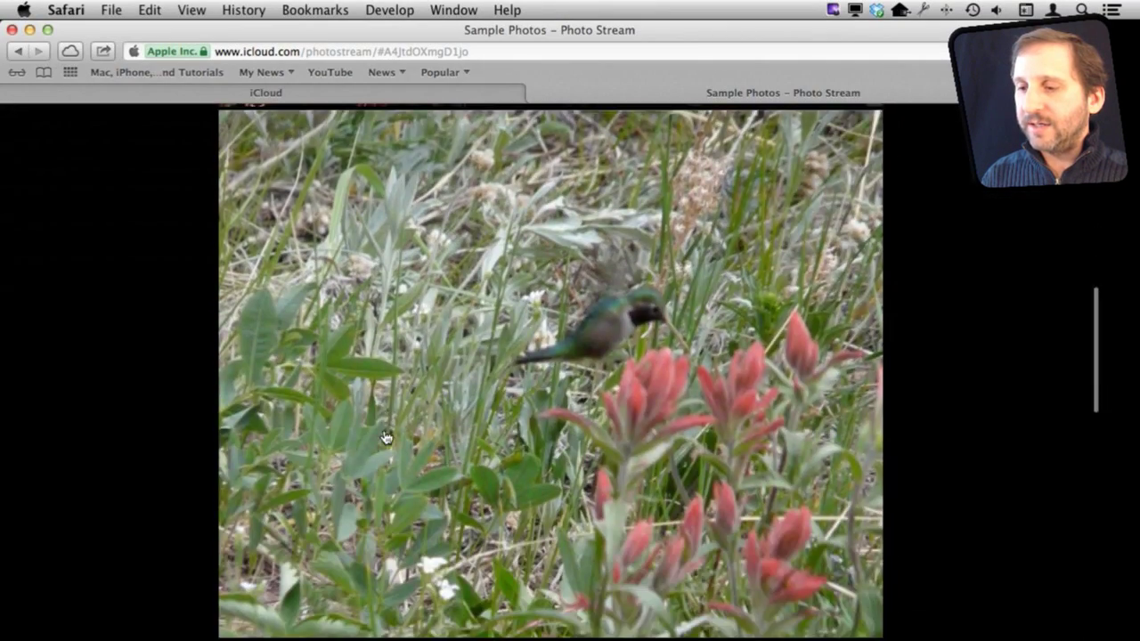
scroll(385, 436, "down", 5)
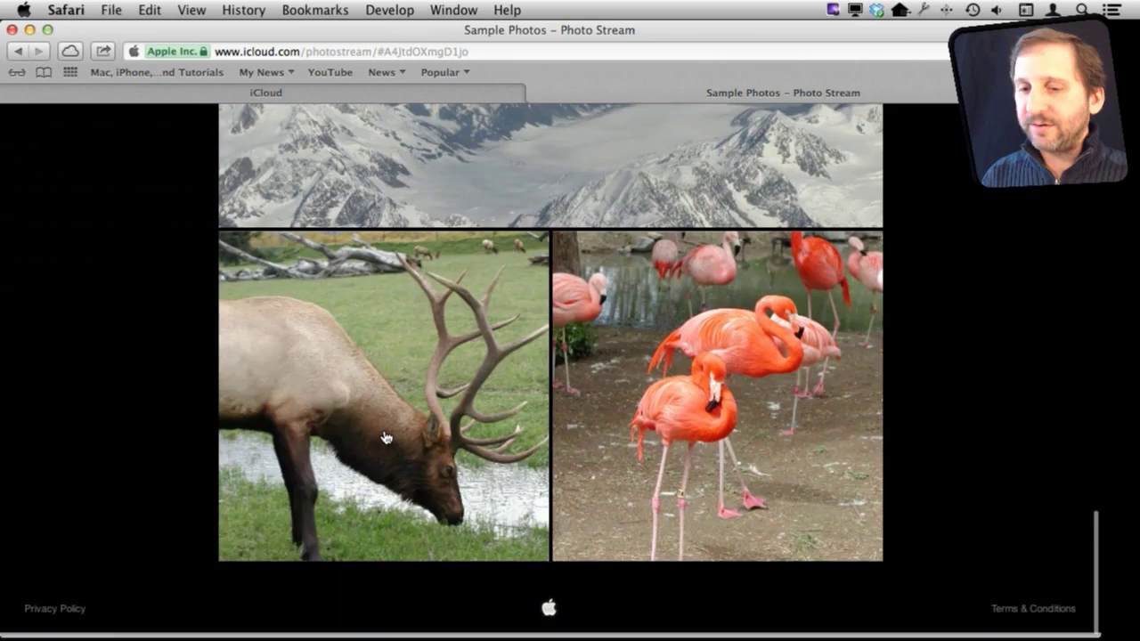
scroll(387, 428, "up", 10)
scroll(388, 417, "up", 15)
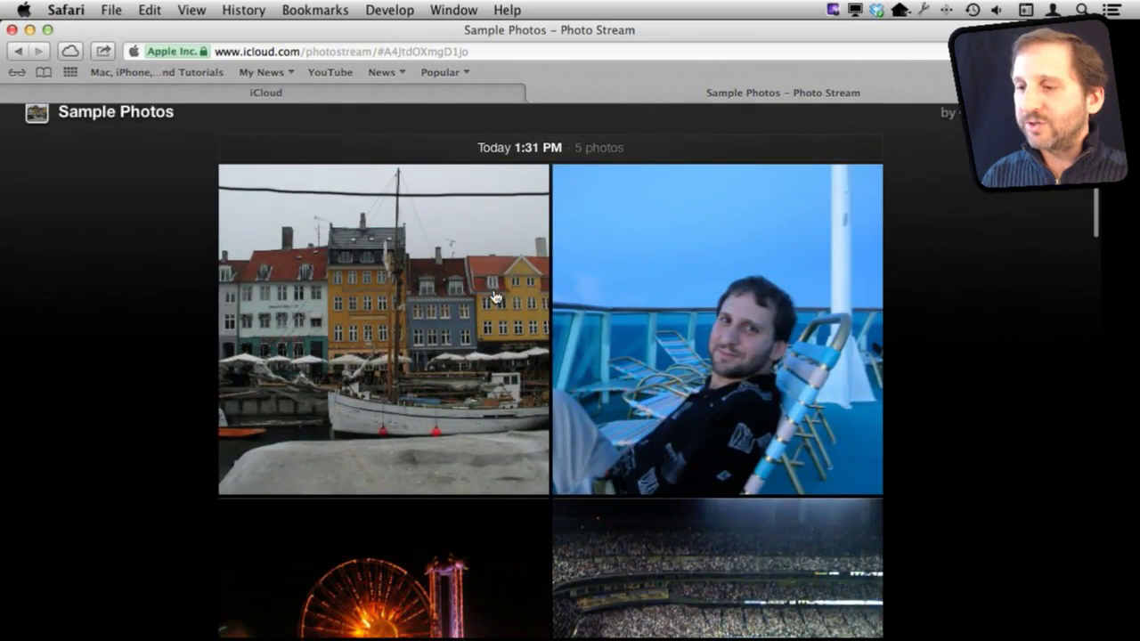
scroll(526, 473, "down", 5)
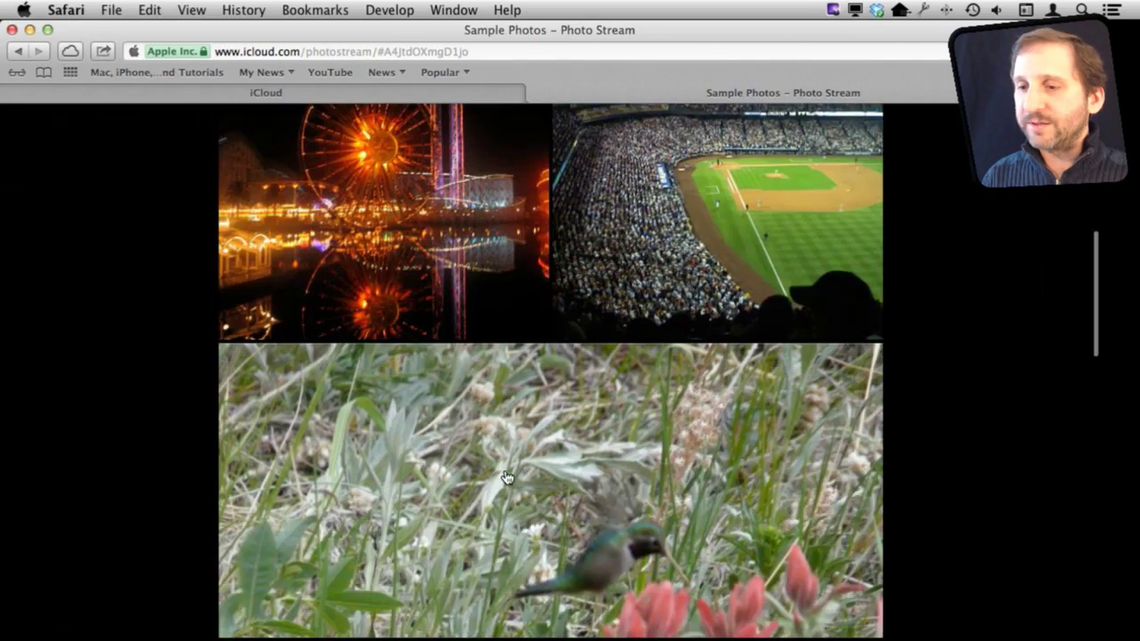
left_click(506, 478)
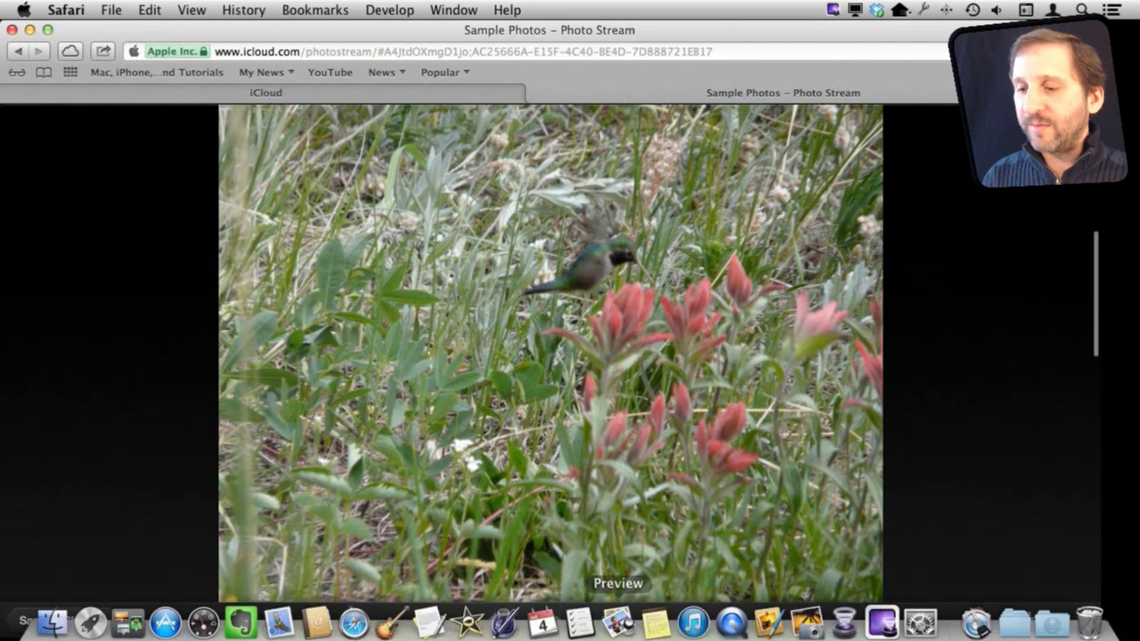